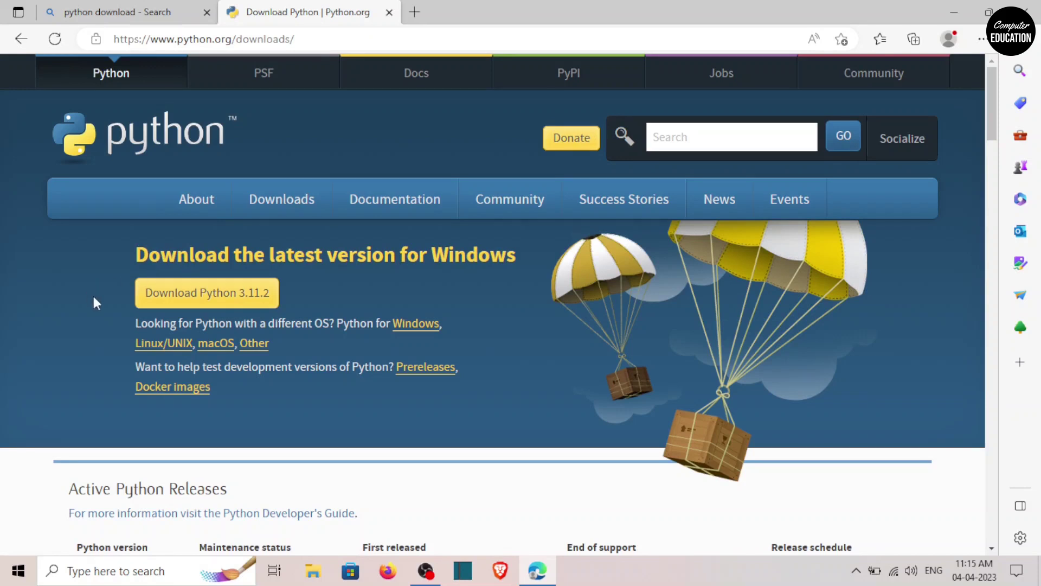
- Download Python 3.11.2 for Windows and launch the downloaded python-3.11.2-amd64 installer from the Downloads folder
left_click(210, 307)
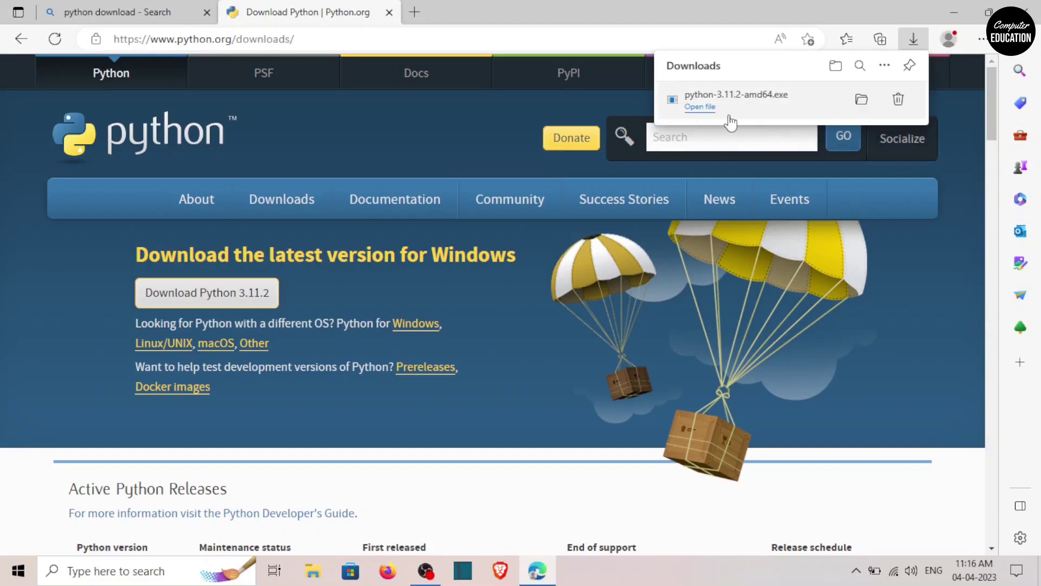
left_click(835, 67)
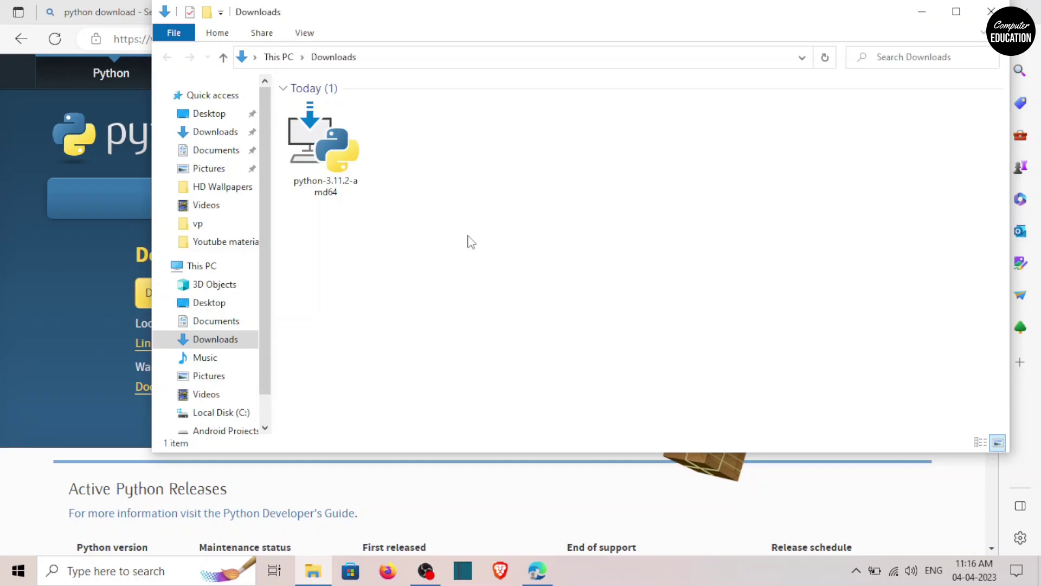
left_click_drag(471, 242, 351, 187)
double_click(351, 186)
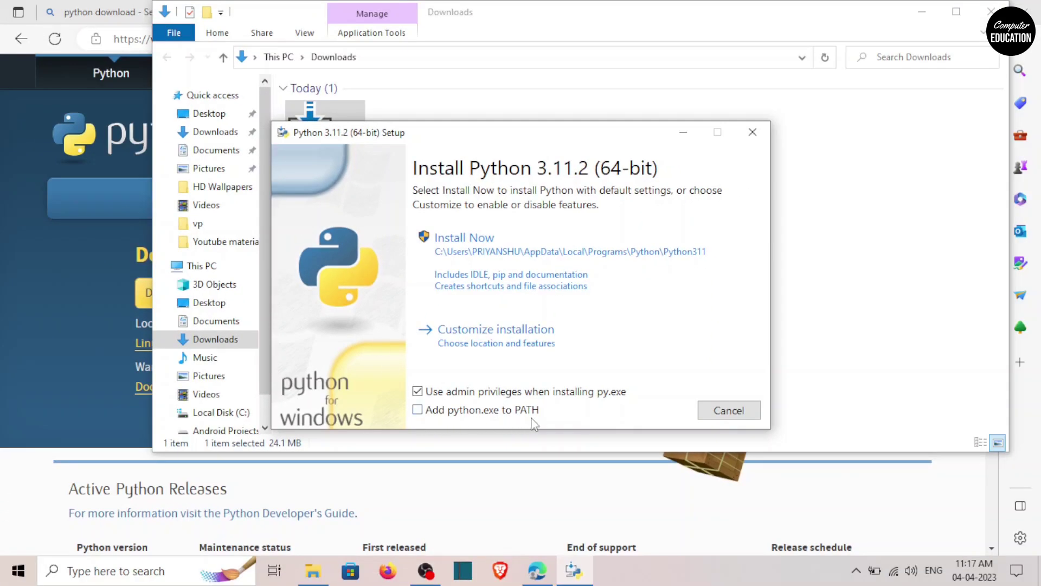
- Enable adding python.exe to PATH and choose a customized installation, keeping all the optional features selected
left_click(417, 411)
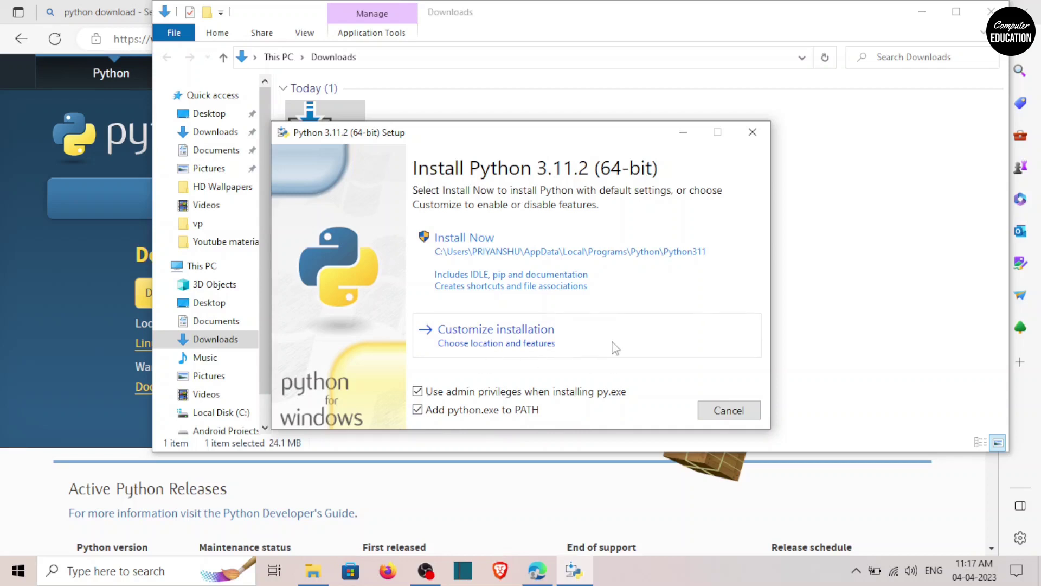
left_click(559, 340)
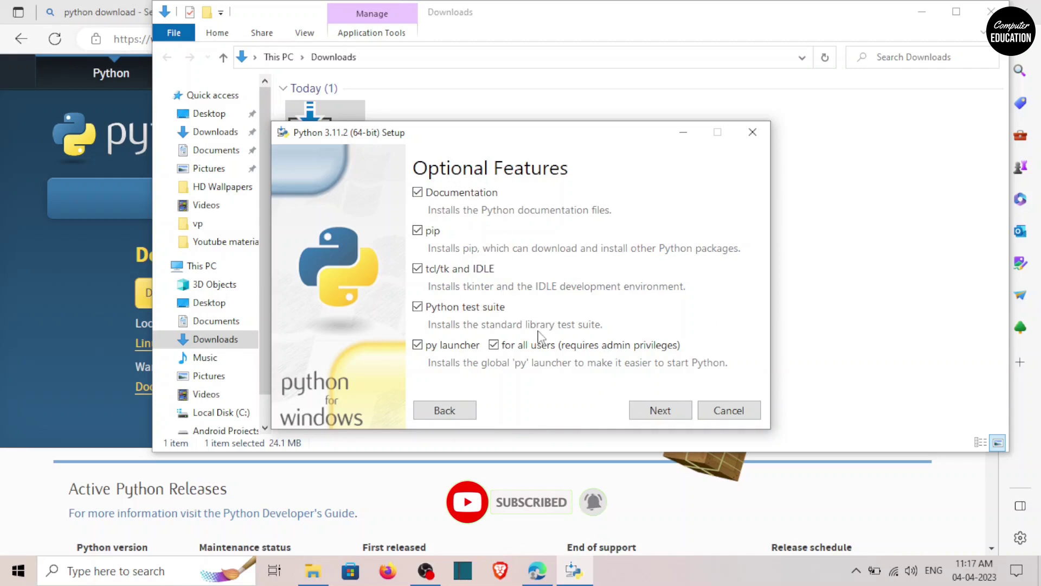
left_click(671, 416)
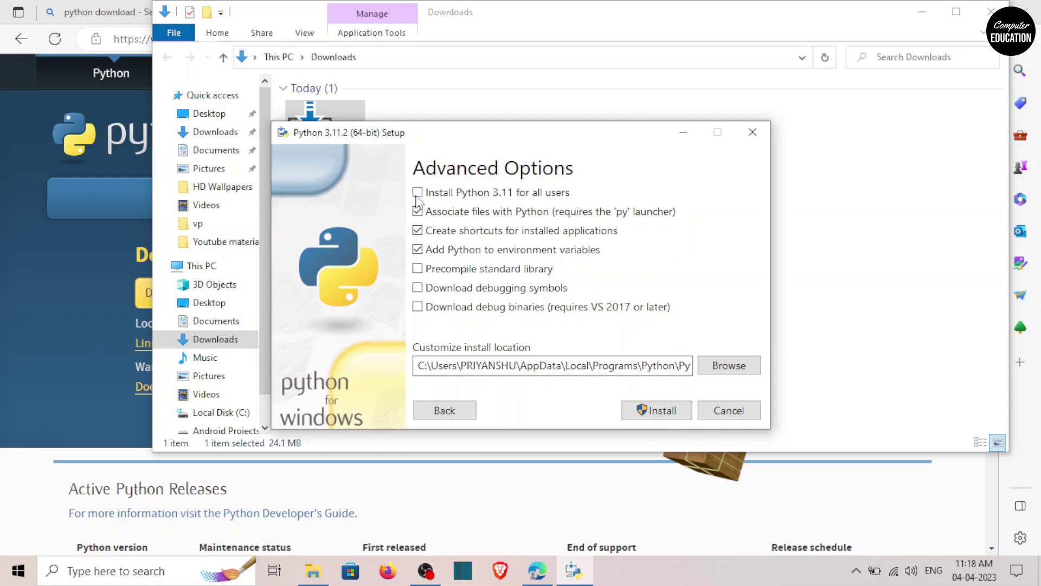
- Install Python 3.11 for all users, then close the finished setup and go back to the browser
left_click(417, 193)
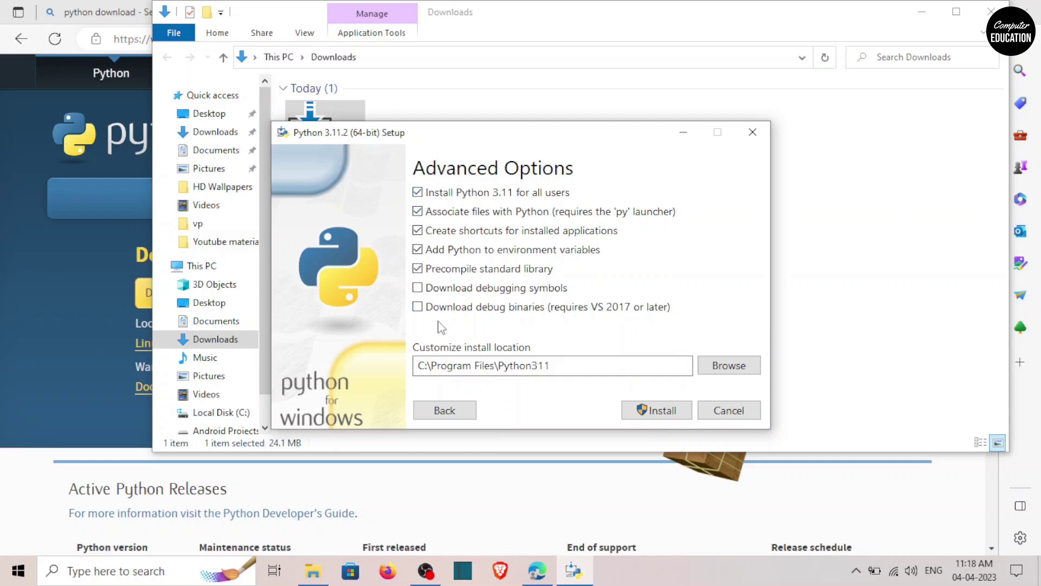
left_click(663, 414)
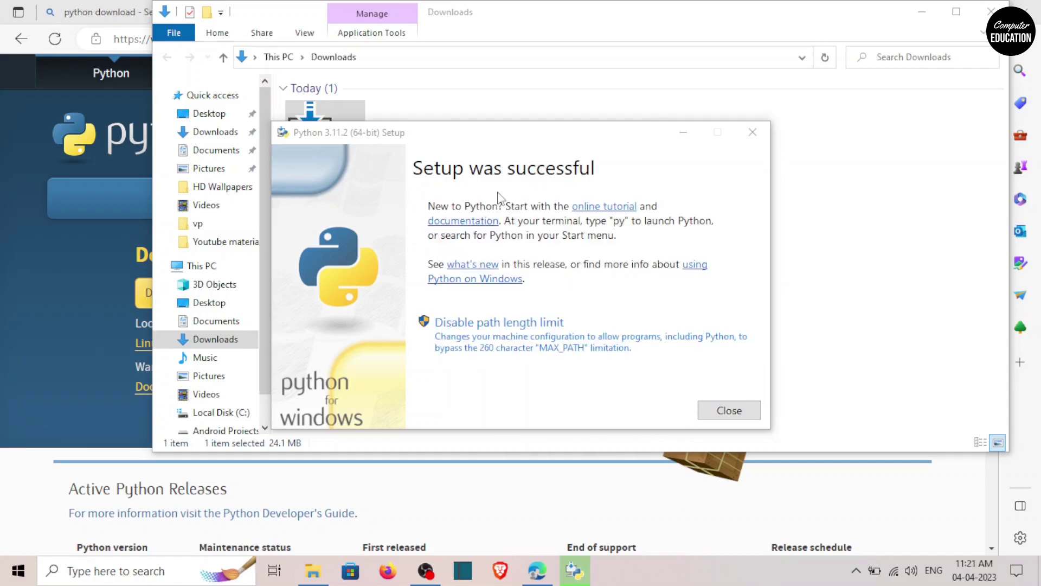
left_click(729, 411)
left_click(34, 489)
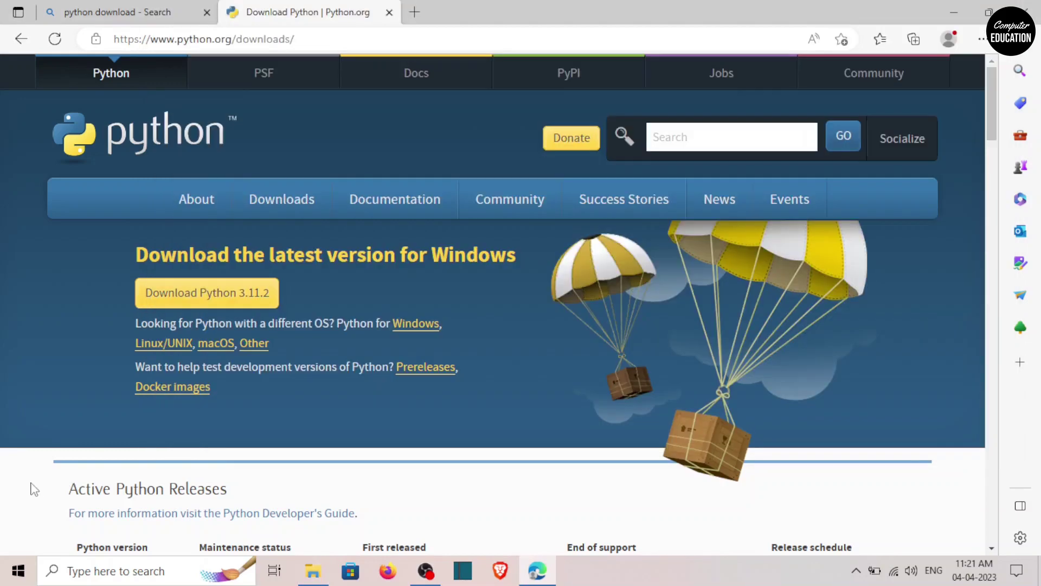
- Search for "pycharm download" in a new browser tab and open the JetBrains PyCharm download page
left_click(413, 20)
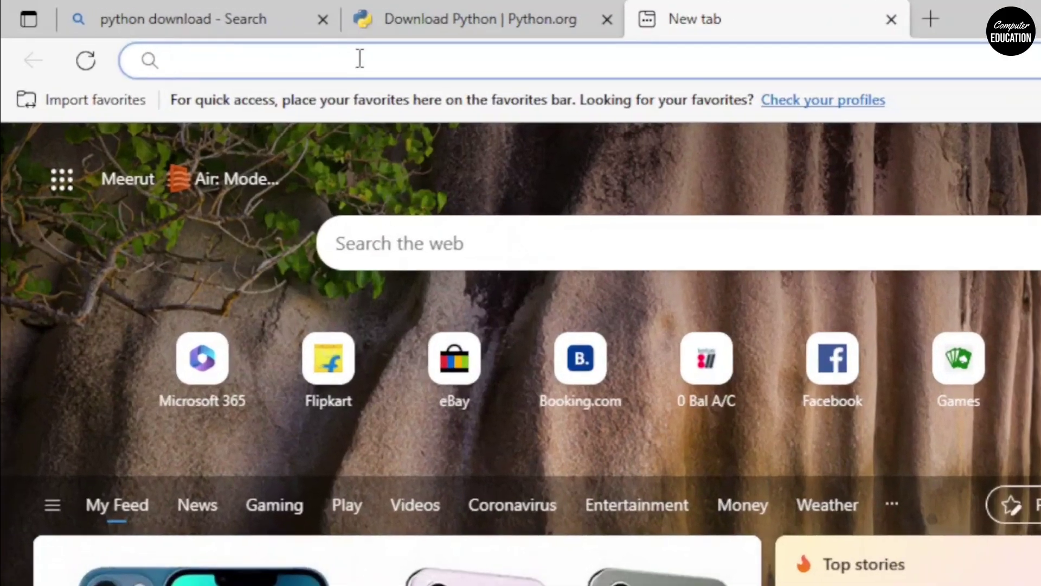
type("pycharm ")
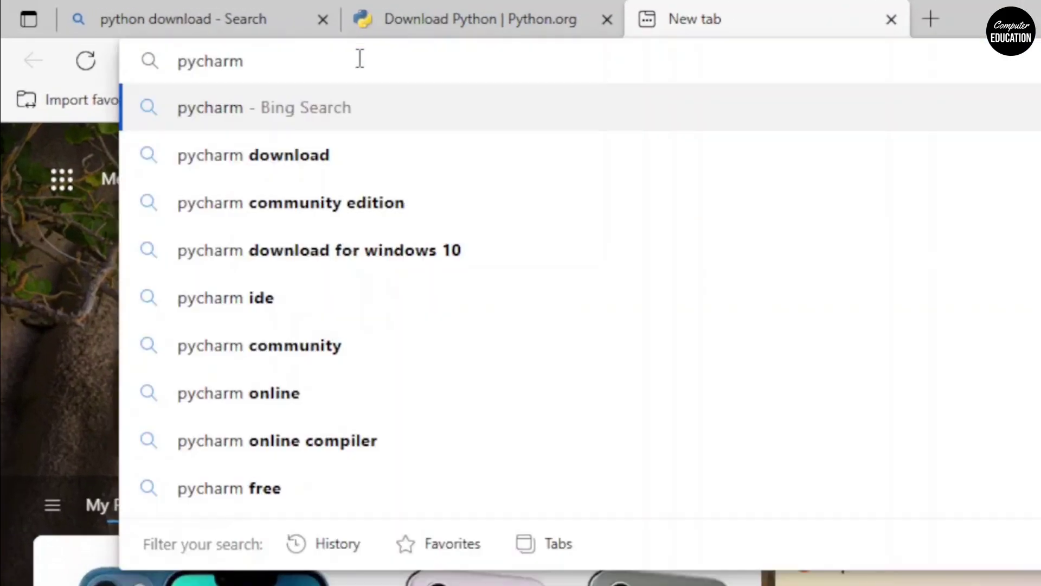
type("download")
key("Return")
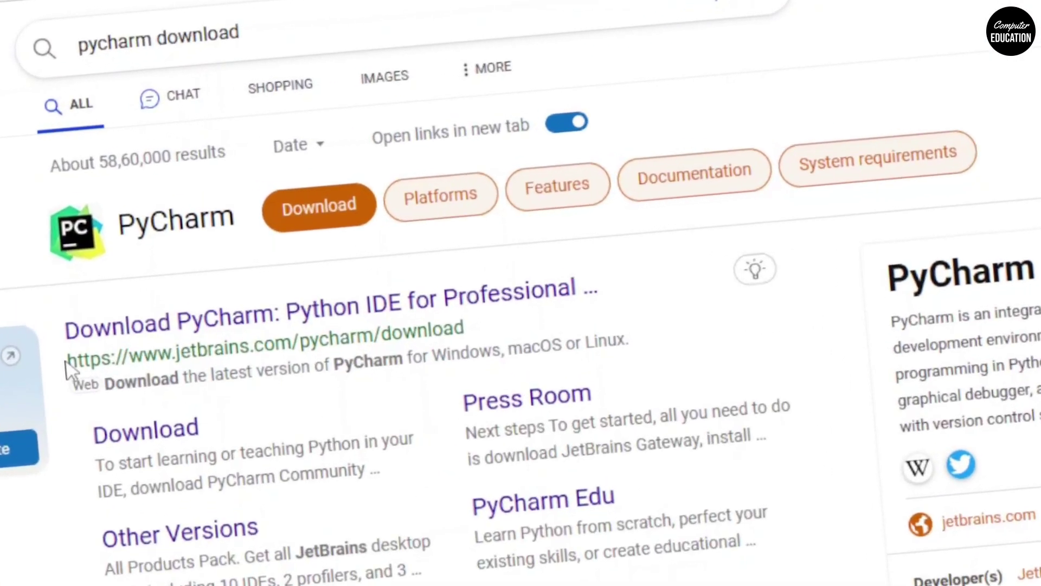
left_click_drag(66, 372, 463, 322)
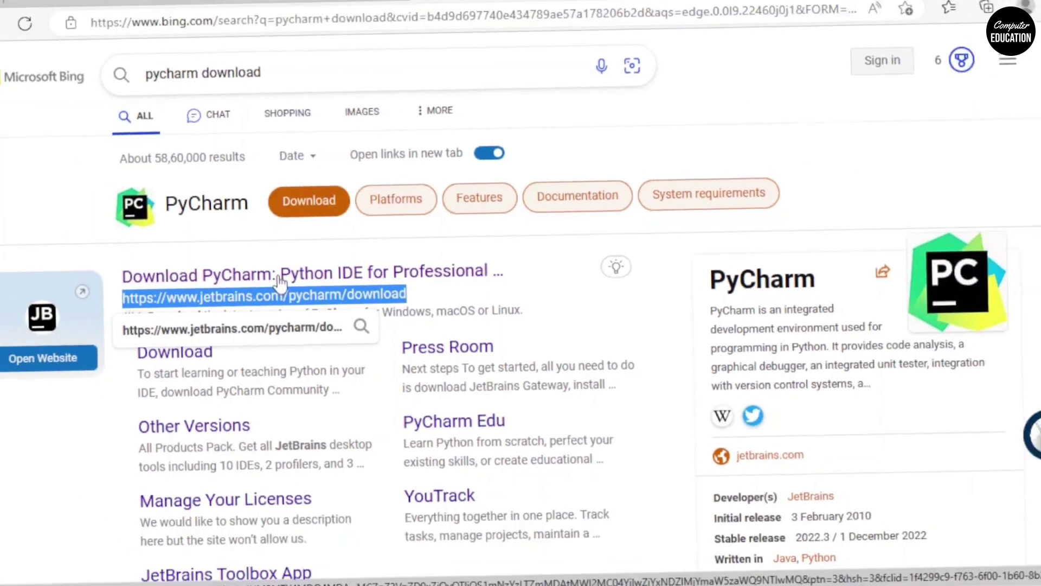
left_click(279, 280)
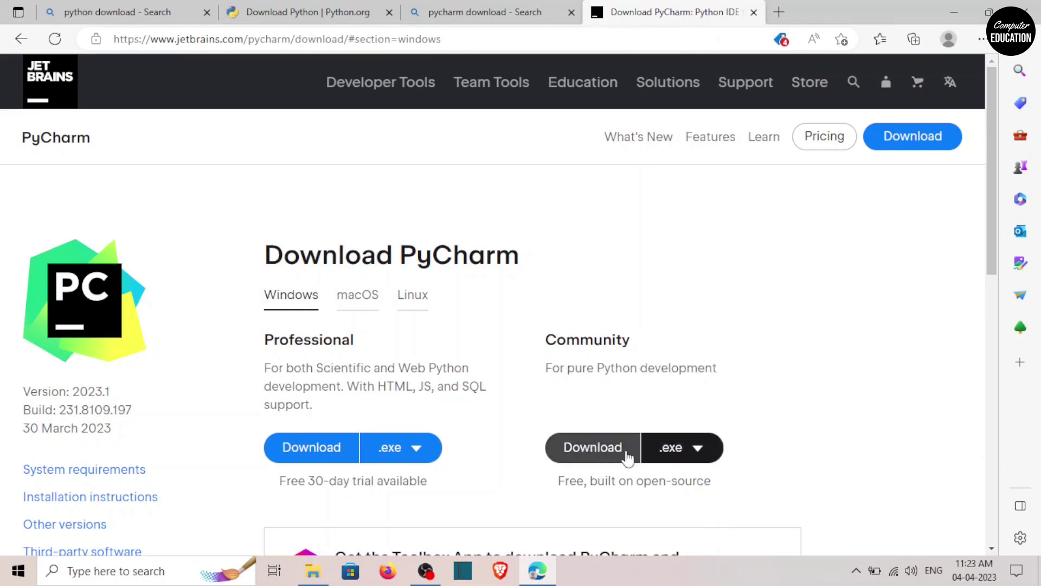
- Download PyCharm Community for Windows and launch the pycharm-community-2023.1 installer from the Downloads folder
left_click(608, 458)
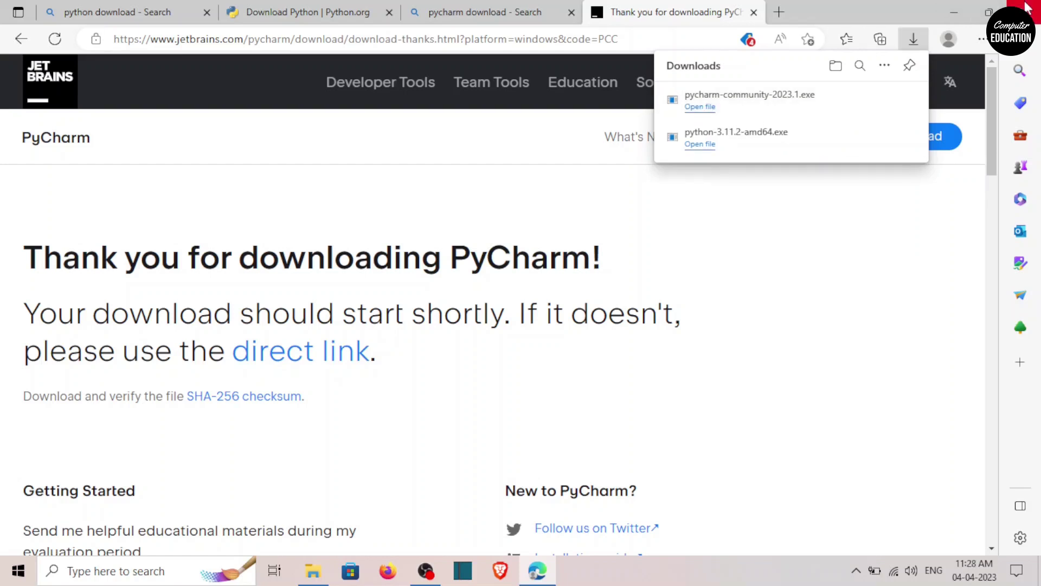
left_click(835, 66)
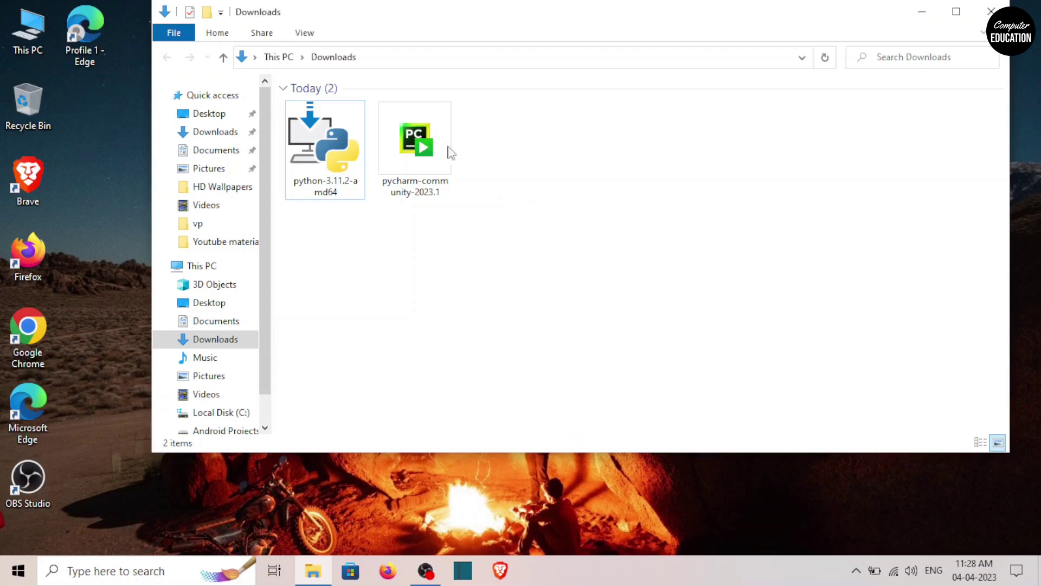
left_click_drag(411, 151, 486, 205)
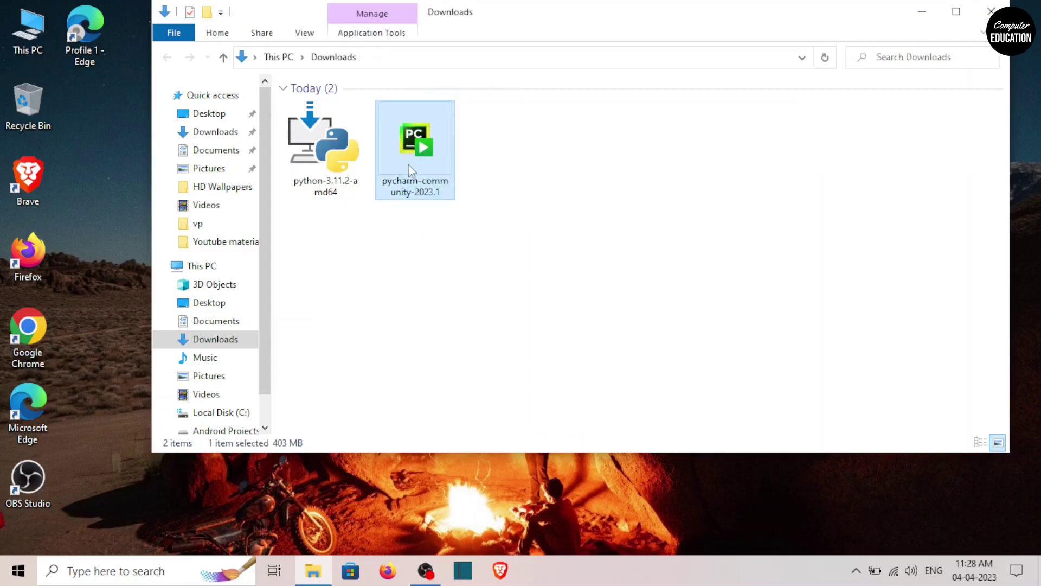
double_click(422, 160)
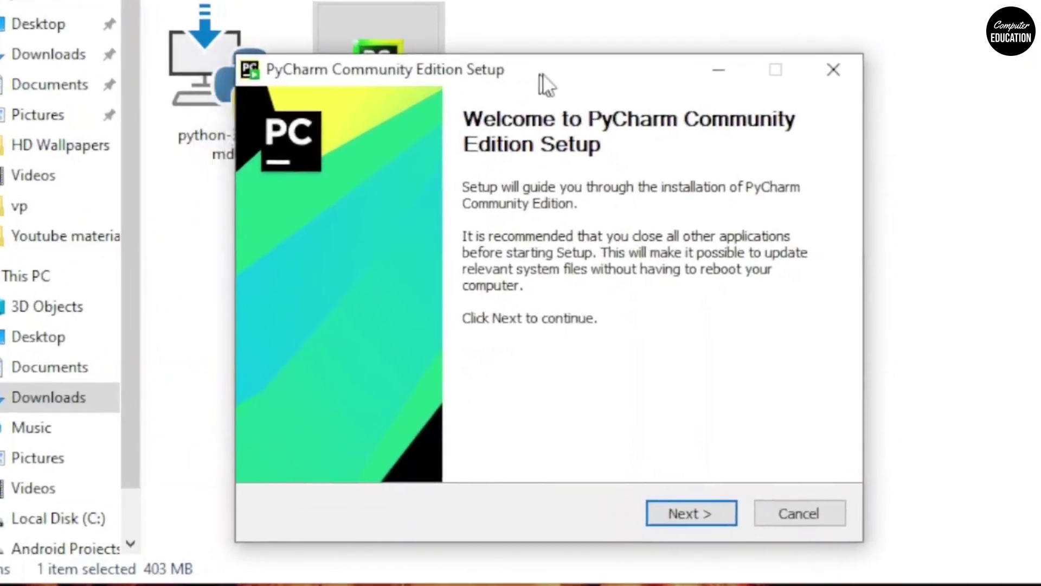
- Proceed past the PyCharm Community Edition setup welcome page and accept the default destination folder
mouse_move(539, 74)
left_mouse_down()
mouse_move(510, 72)
mouse_move(548, 73)
mouse_move(534, 75)
left_mouse_up()
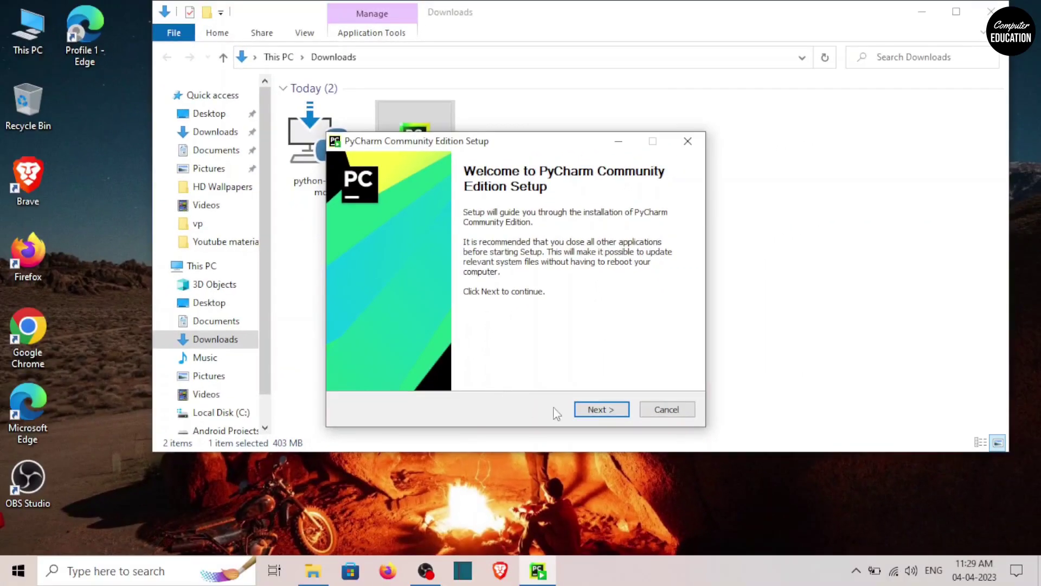
left_click(589, 412)
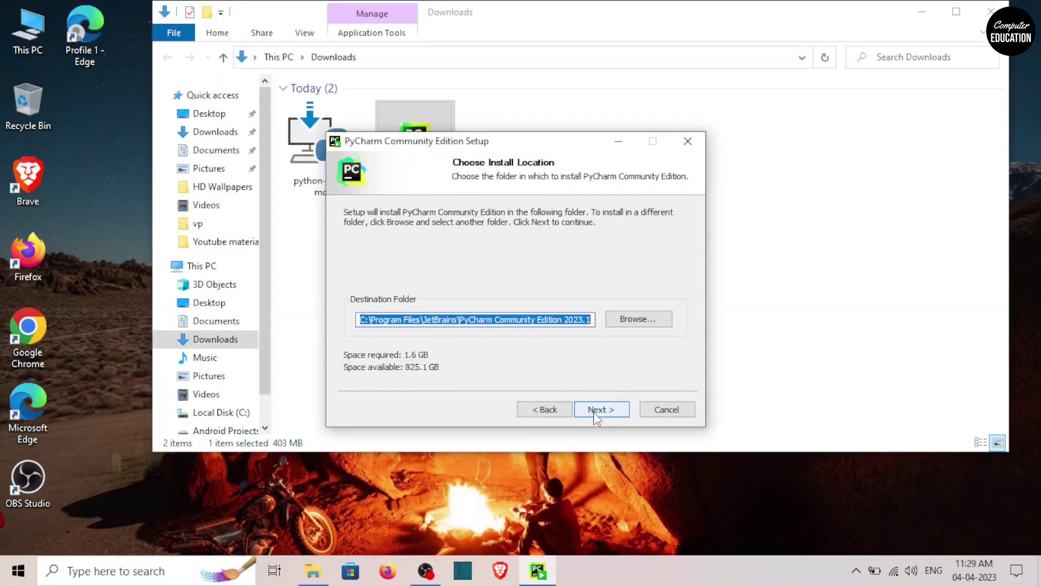
left_click(599, 413)
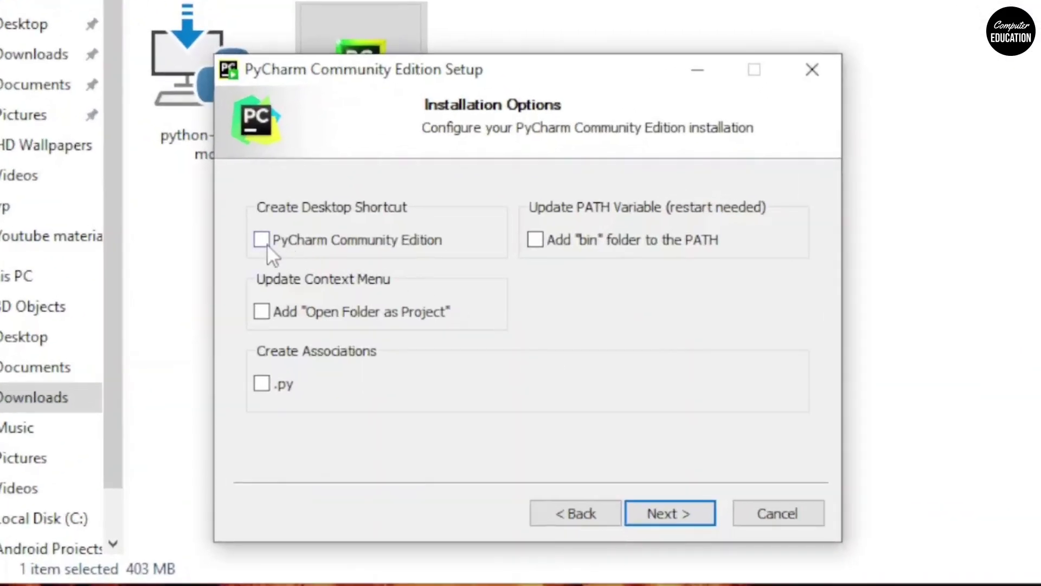
- Enable the desktop shortcut, "Open Folder as Project" context menu entry, .py association and adding the "bin" folder to the PATH
left_click(261, 240)
left_click(261, 311)
left_click(262, 384)
left_click(535, 239)
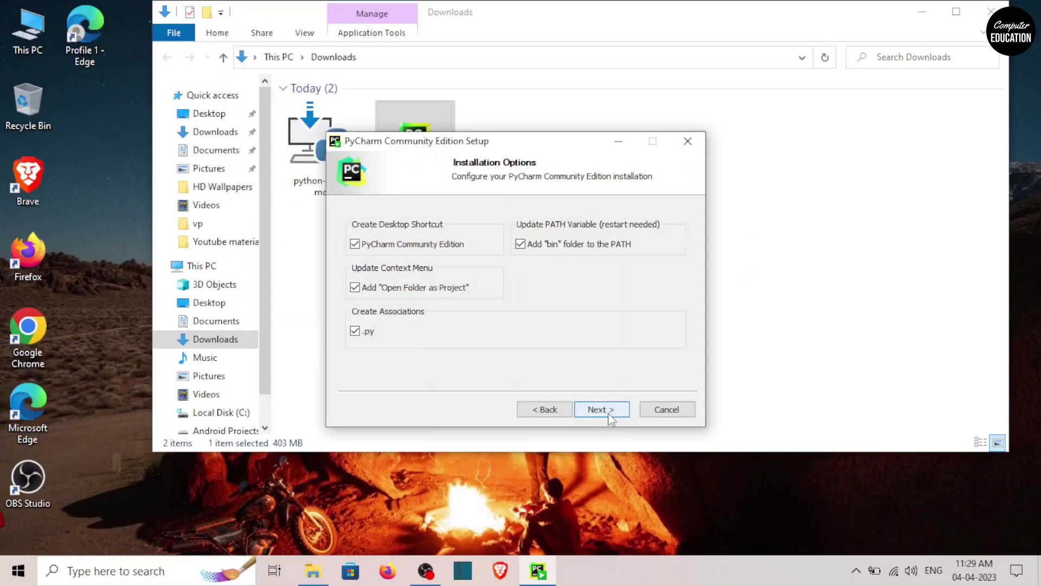
- Install PyCharm with the JetBrains Start Menu folder and finish the setup with the manual reboot option
left_click(611, 412)
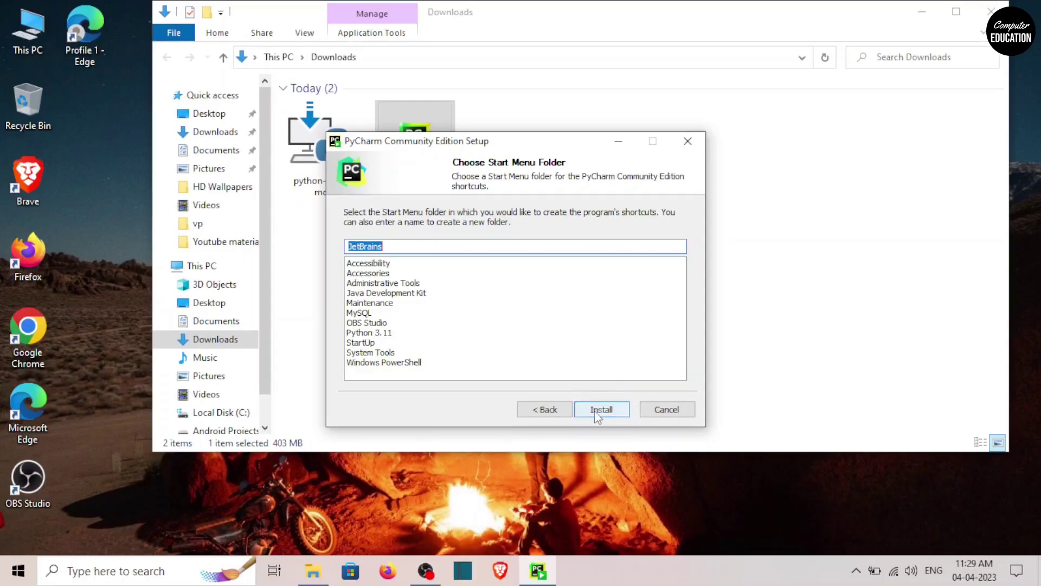
left_click(603, 412)
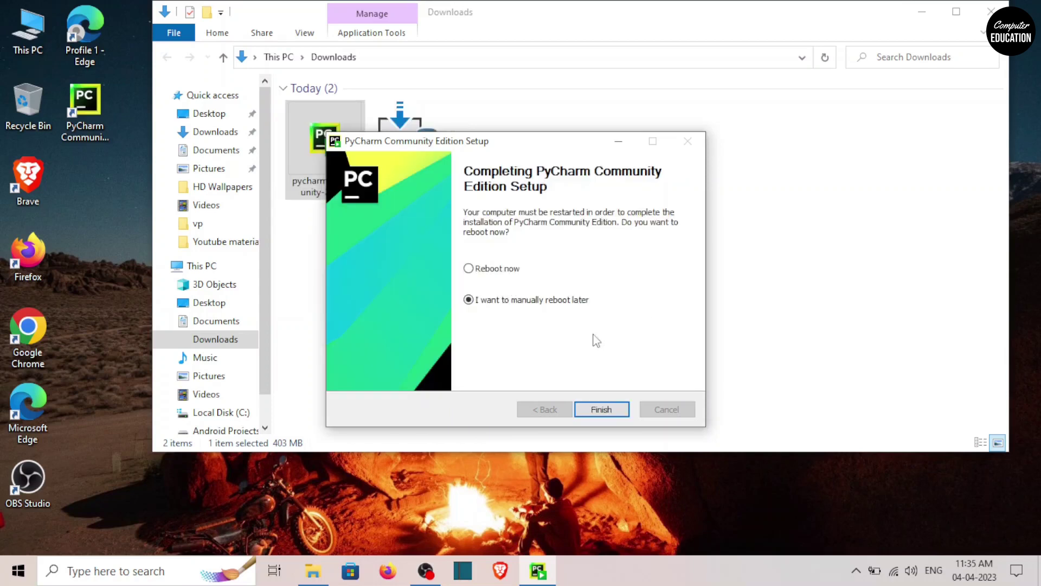
left_click(606, 412)
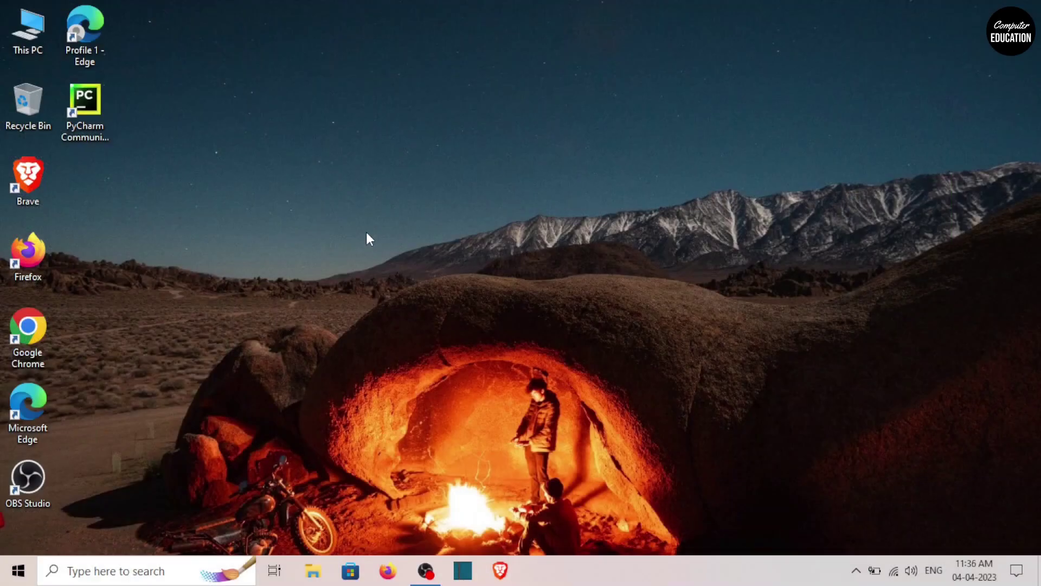
- Launch PyCharm Community Edition from the desktop, accepting the user agreement and declining to send anonymous statistics
double_click(92, 124)
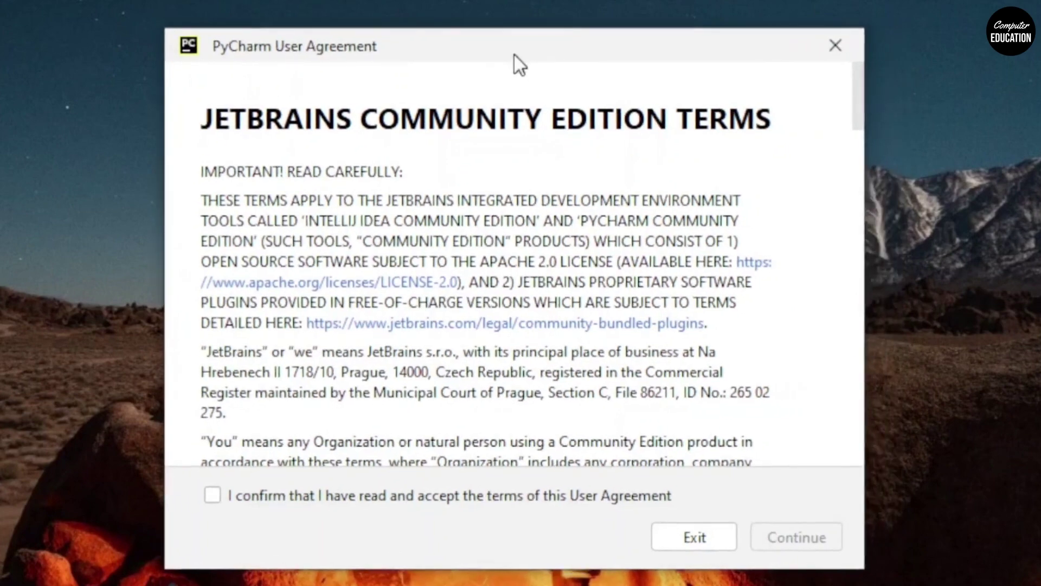
left_click_drag(514, 55, 545, 53)
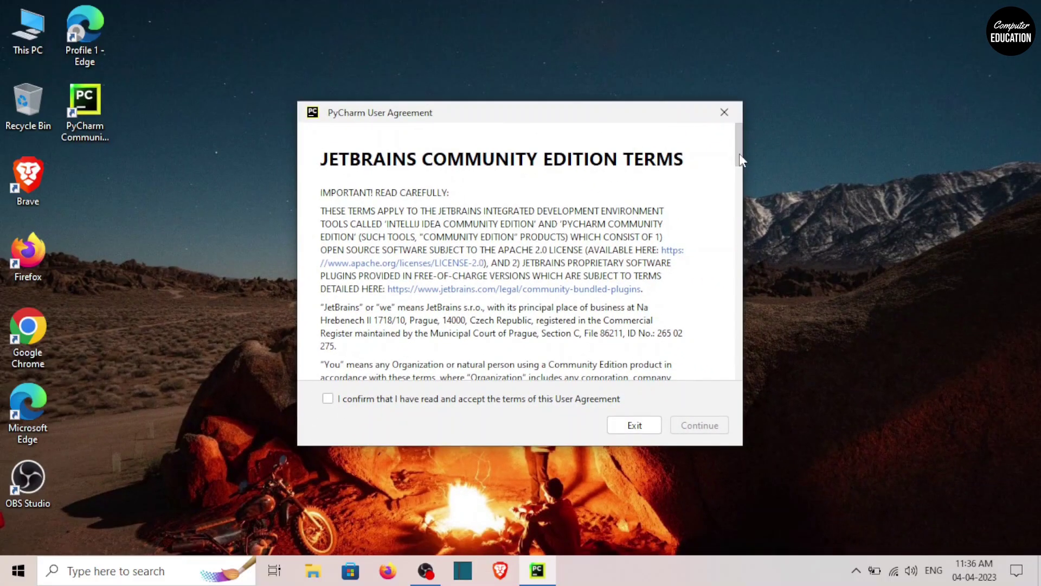
left_click_drag(740, 154, 738, 379)
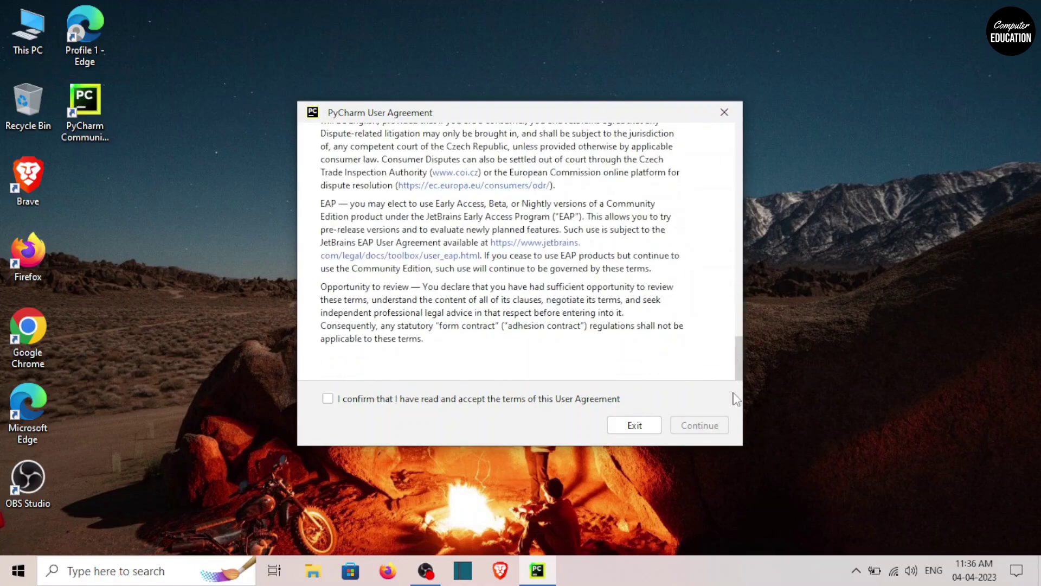
left_click(328, 399)
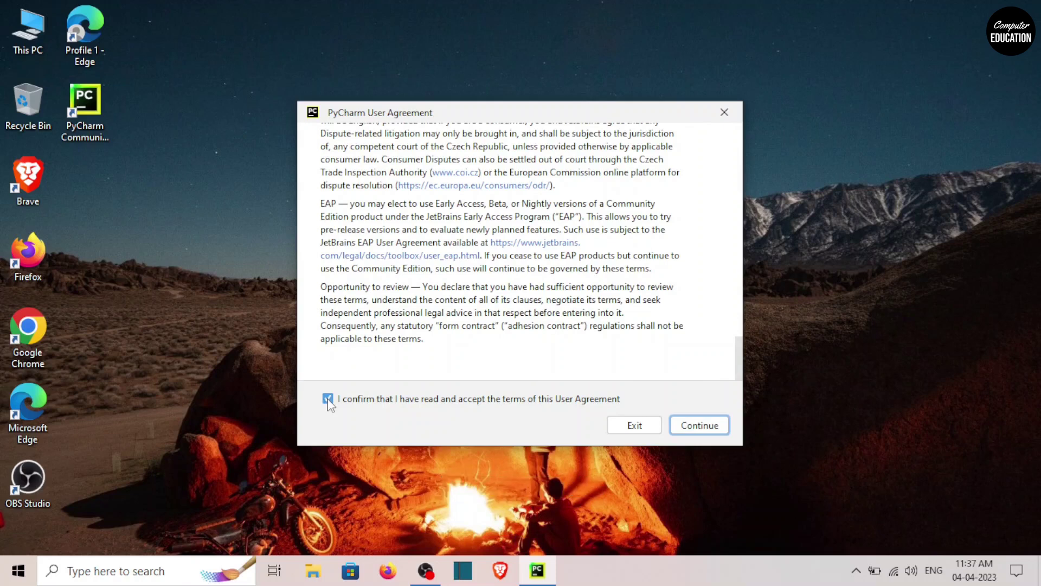
left_click(700, 426)
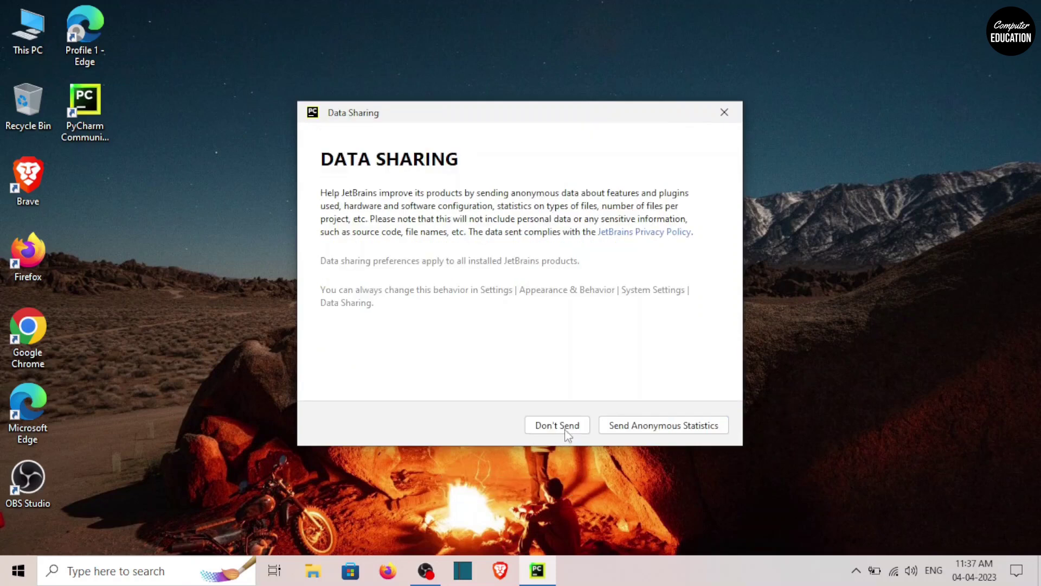
left_click(559, 426)
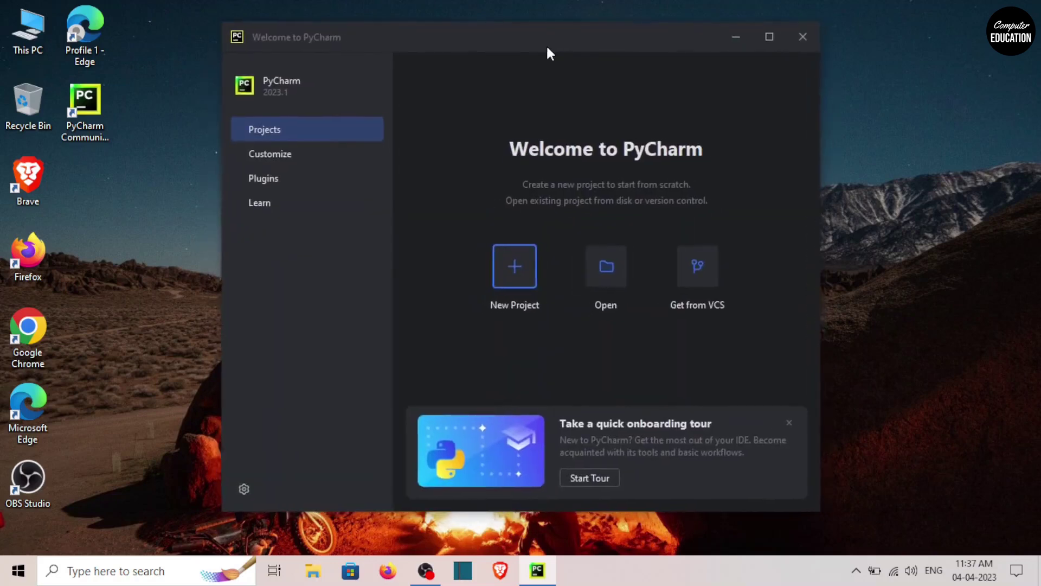
- Start a new project and replace the default project folder name in its location with myfirstproject
mouse_move(557, 53)
left_mouse_down()
mouse_move(534, 53)
mouse_move(544, 52)
left_mouse_up()
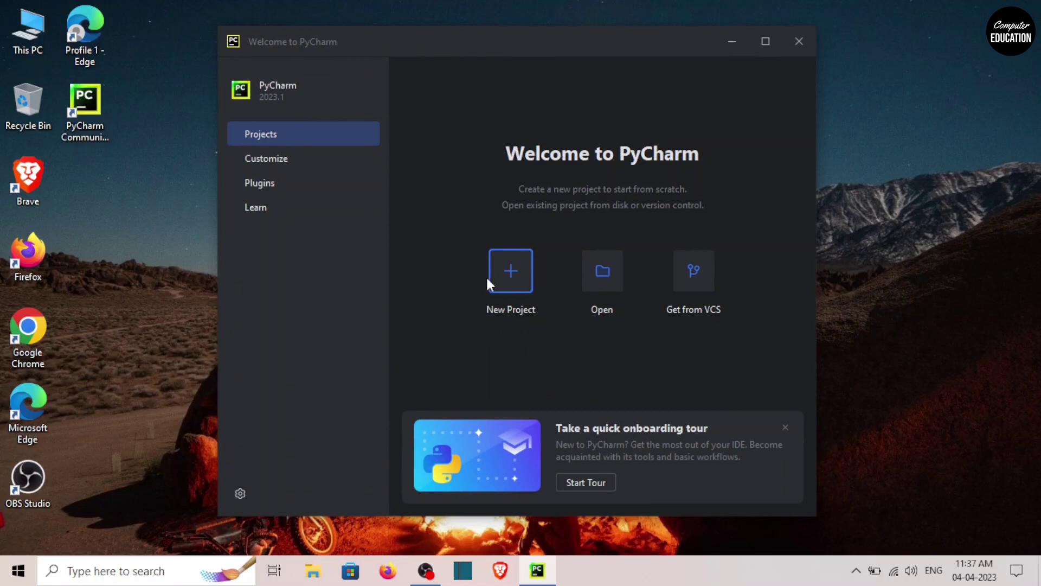
left_click(511, 273)
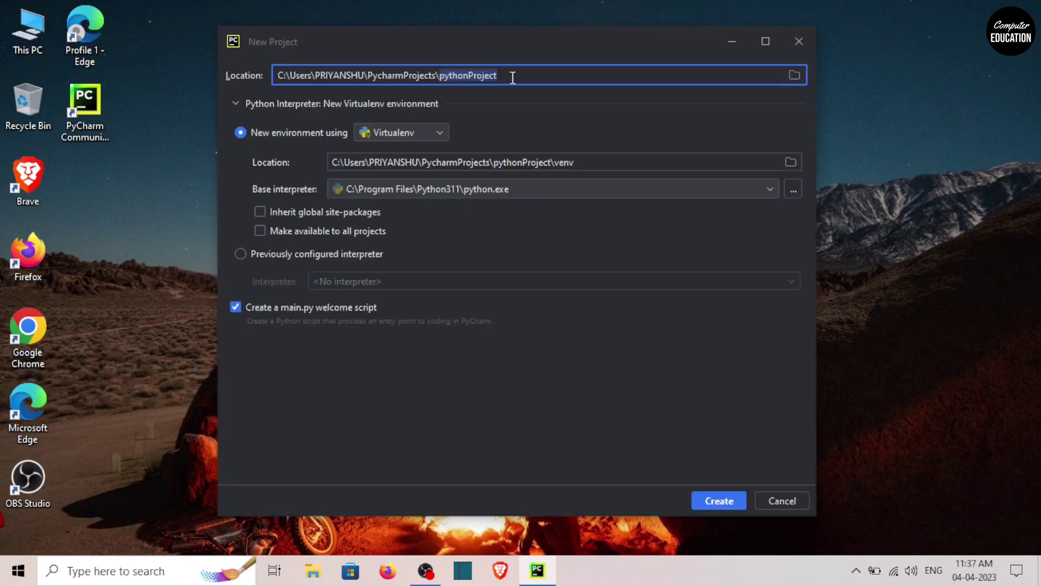
key("BackSpace")
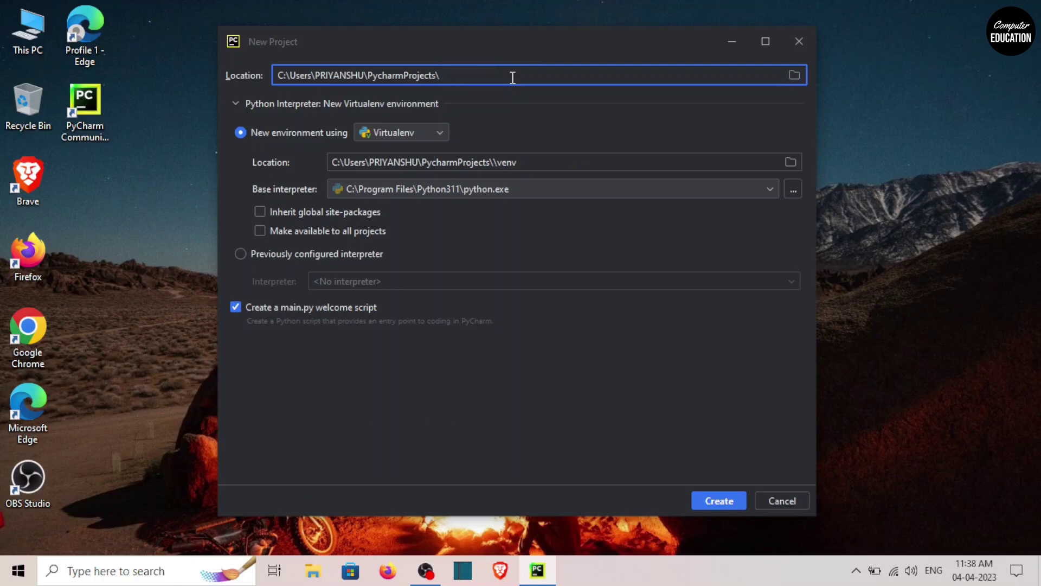
type("myfirstproject")
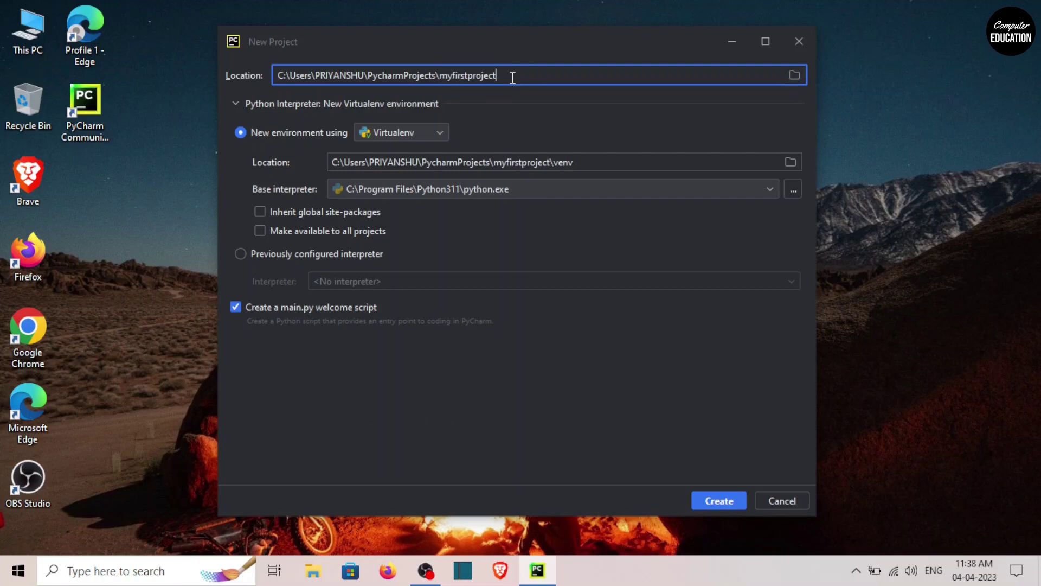
- Exclude the main.py welcome script and create the project with a new Virtualenv environment
key("Tab")
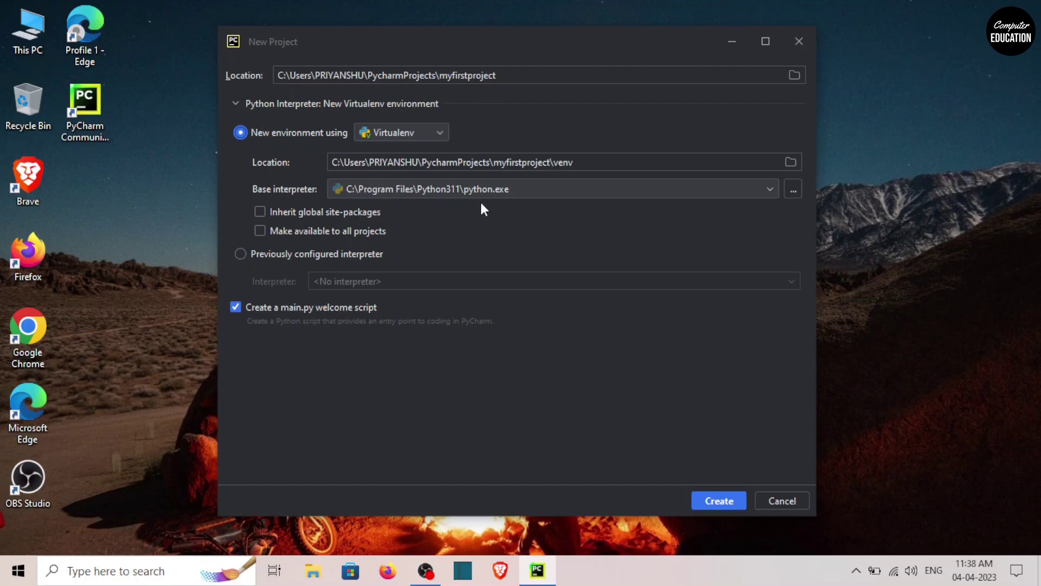
left_click(235, 308)
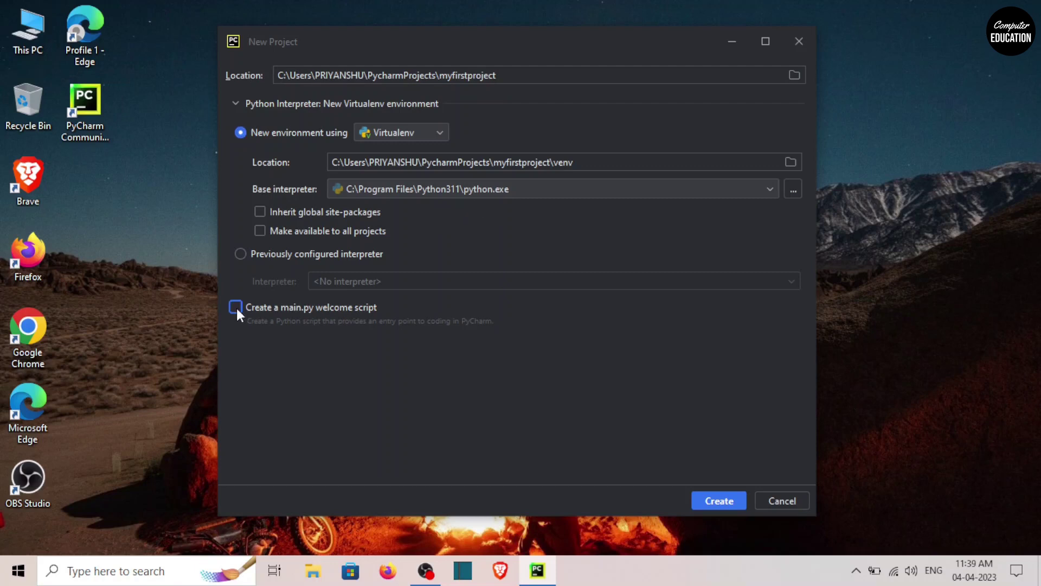
left_click(712, 508)
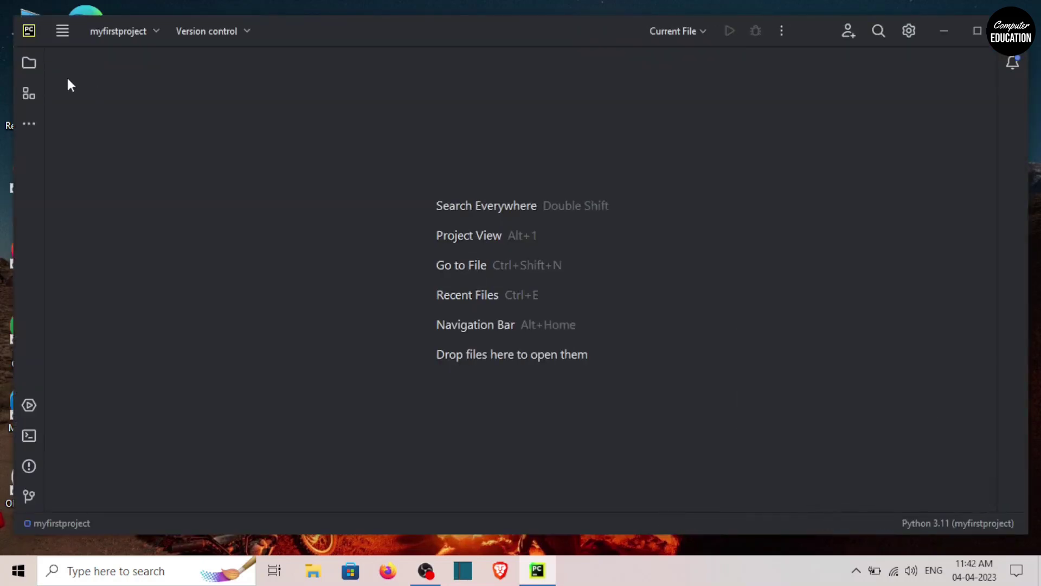
- Show the project tree and add a new Python file named firstfile to the myfirstproject folder
left_click(30, 64)
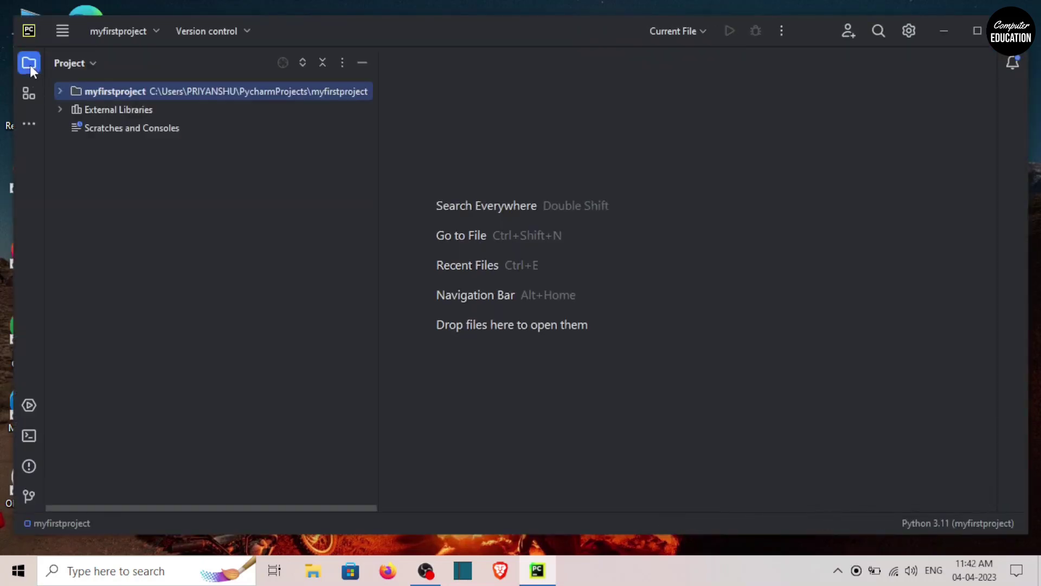
right_click(158, 91)
mouse_move(206, 101)
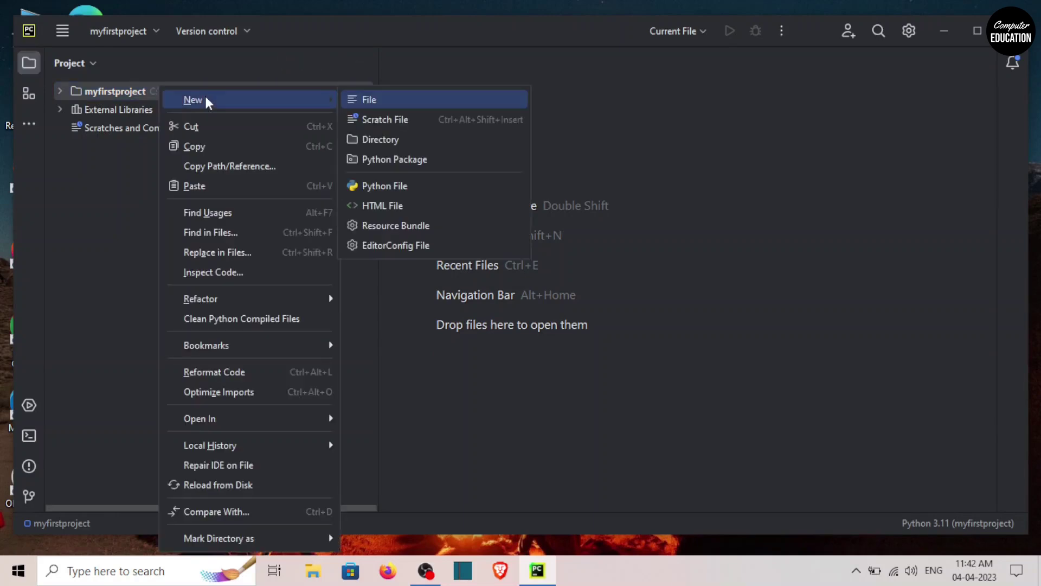
left_click(437, 182)
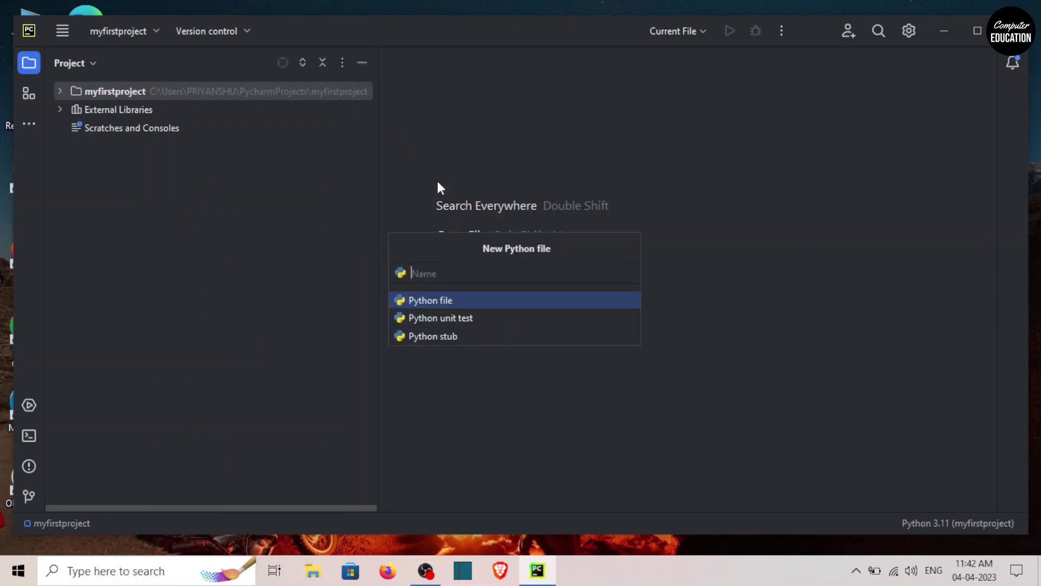
type("firstfile")
key("Return")
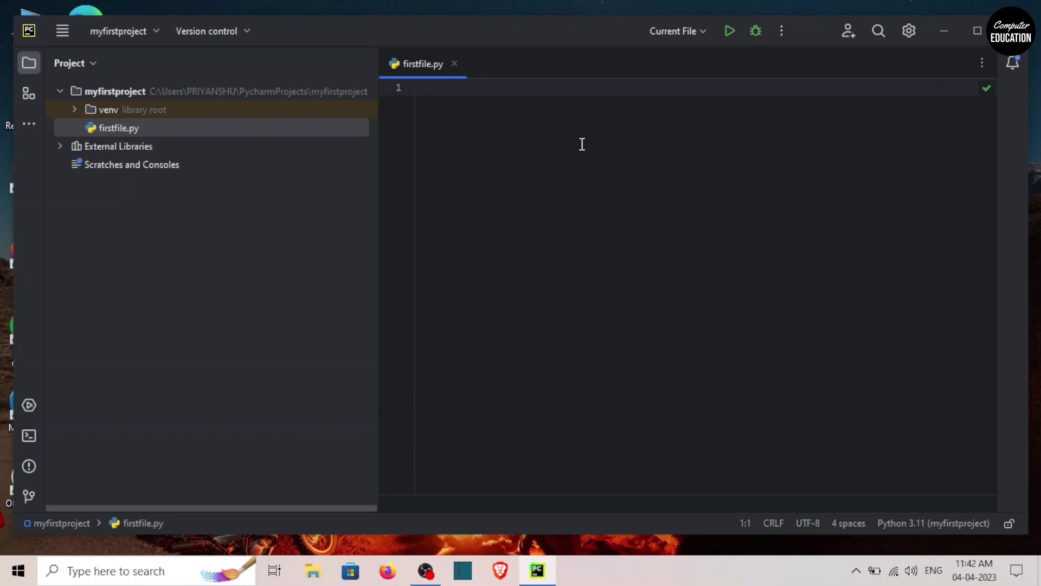
- Write print("Subscribe Our Youtube Channel For More Videos Like This!") in firstfile.py, run the file and highlight the printed line in the output
type("print(\"Subscribe Our Youtube Channel For M")
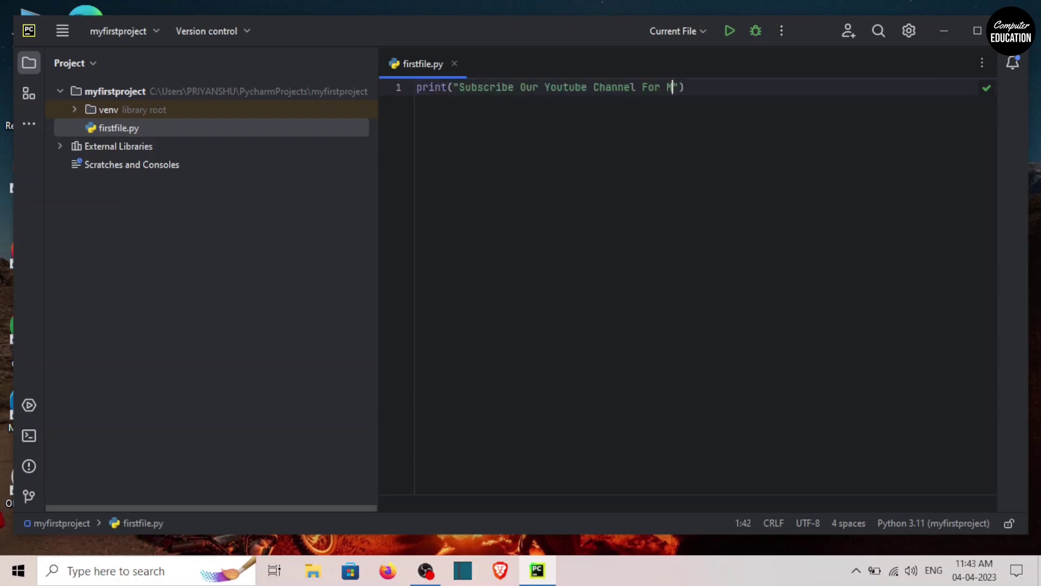
type("ore Videos Like This!\"")
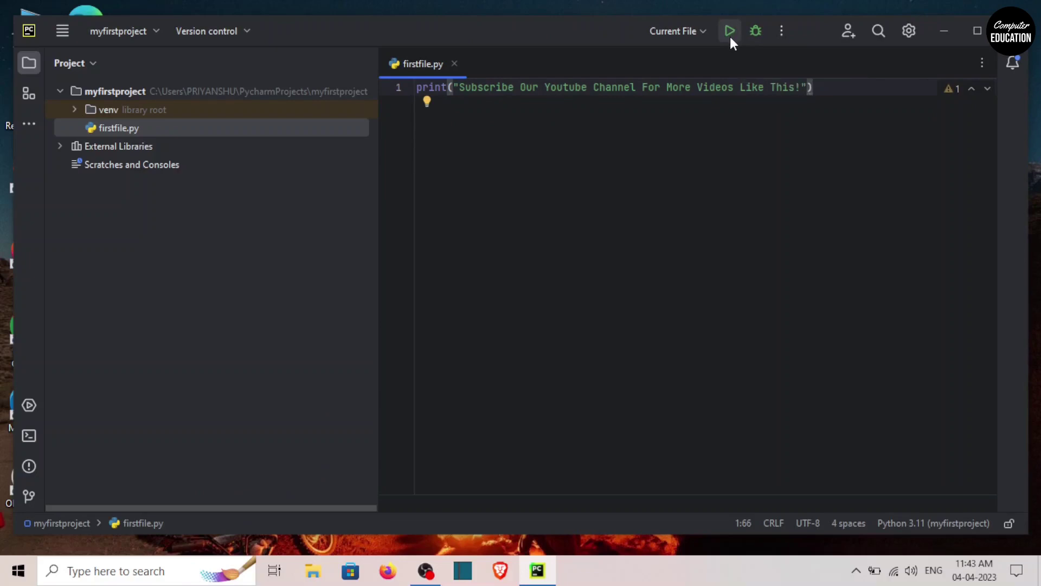
left_click(730, 32)
left_click_drag(443, 423, 70, 428)
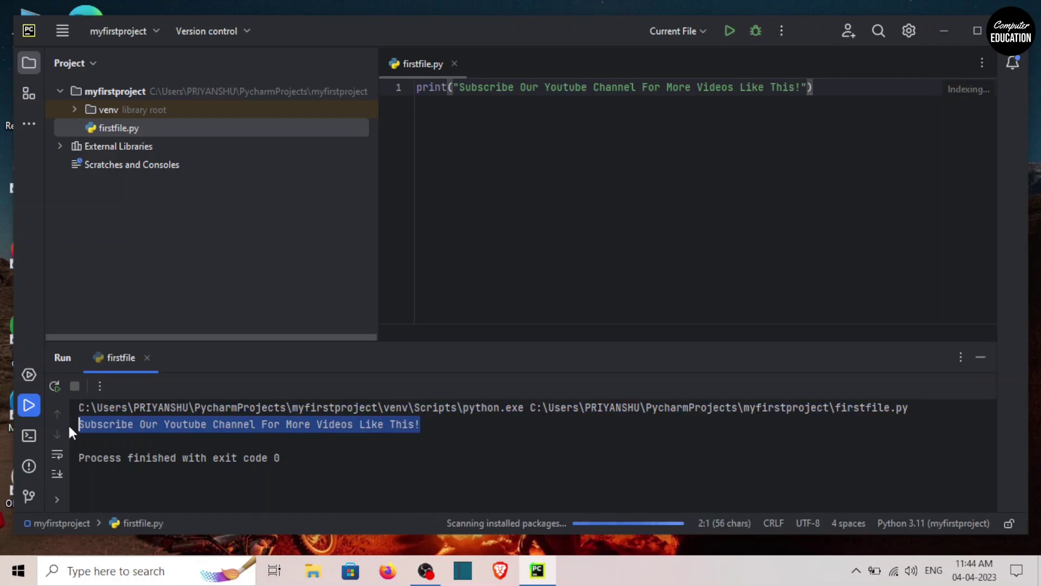